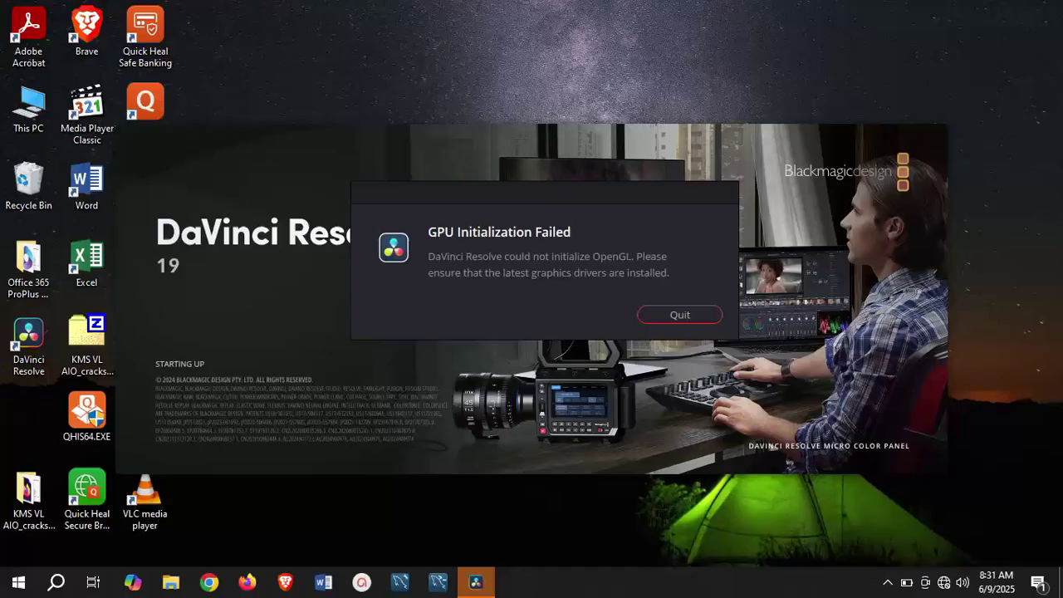
Step: Search Windows for 'settings' and open the Settings app from the best match
{"action": "left_click", "coordinate": [57, 584]}
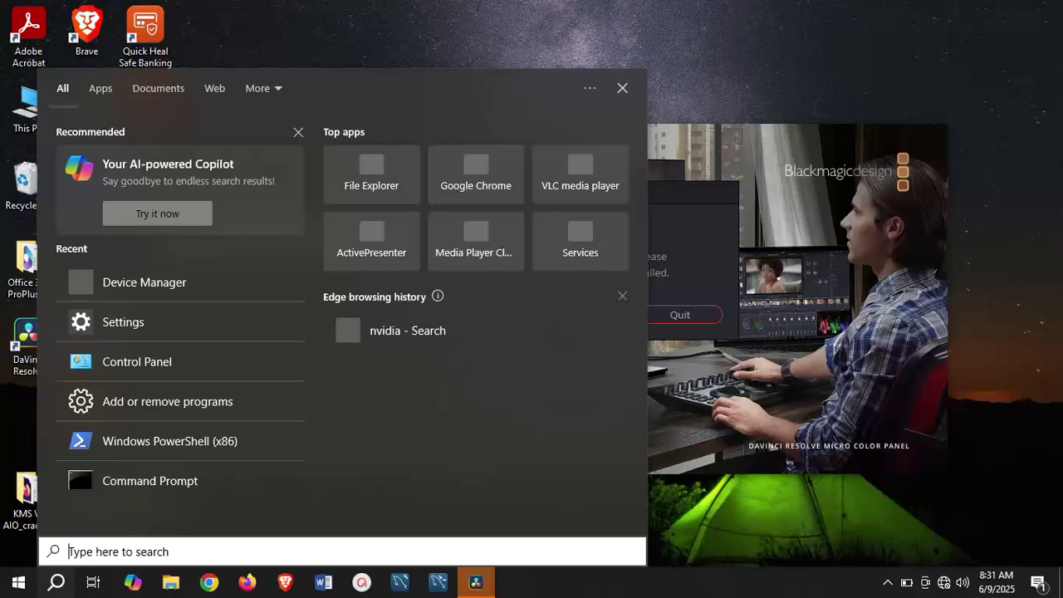
{"action": "type", "text": "settinghs"}
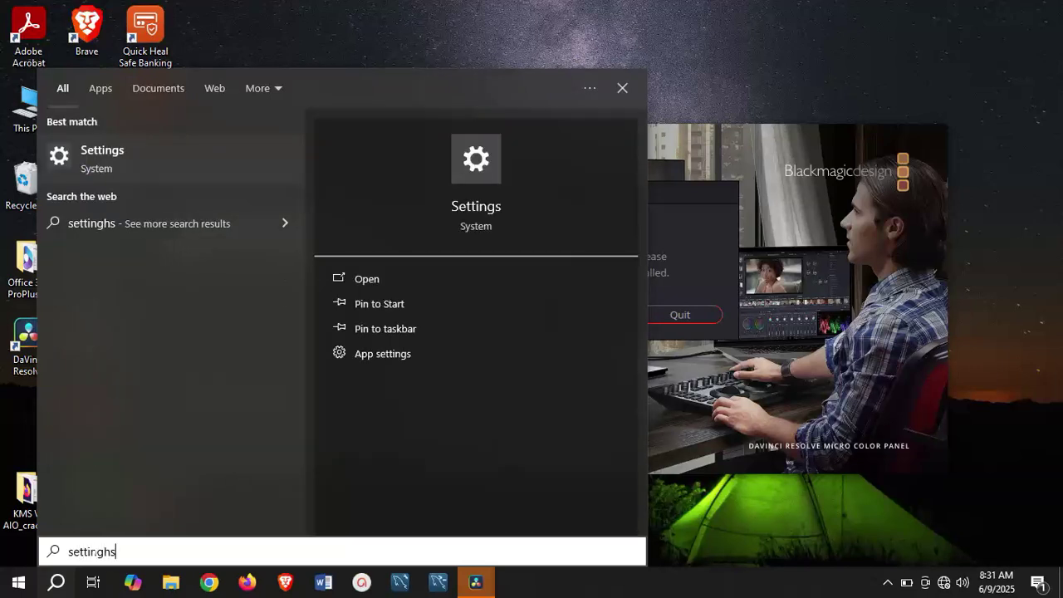
{"action": "key", "text": "BackSpace"}
{"action": "key", "text": "BackSpace"}
{"action": "type", "text": "s"}
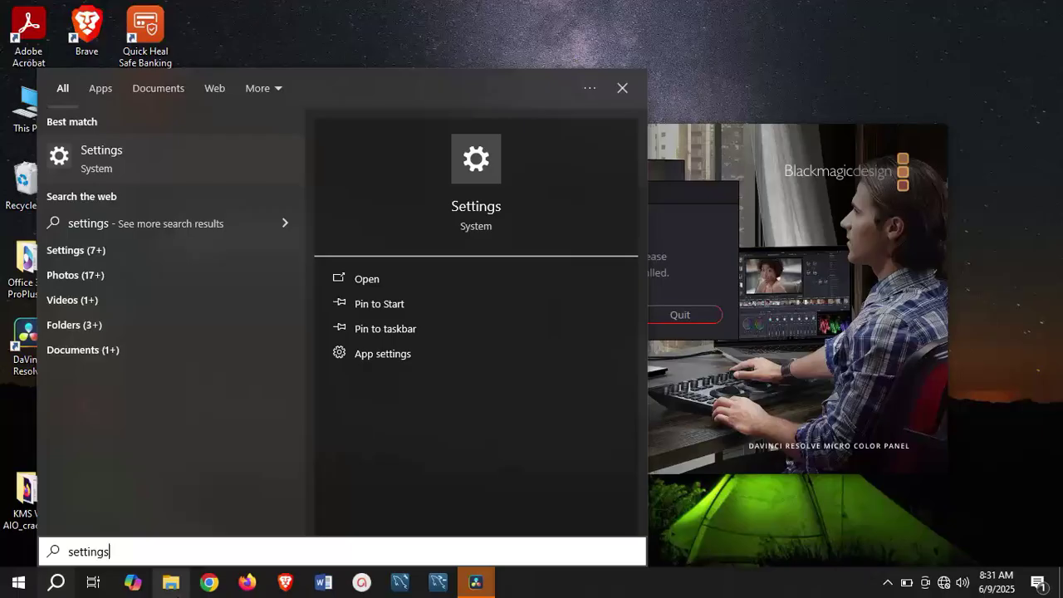
{"action": "left_click", "coordinate": [113, 166]}
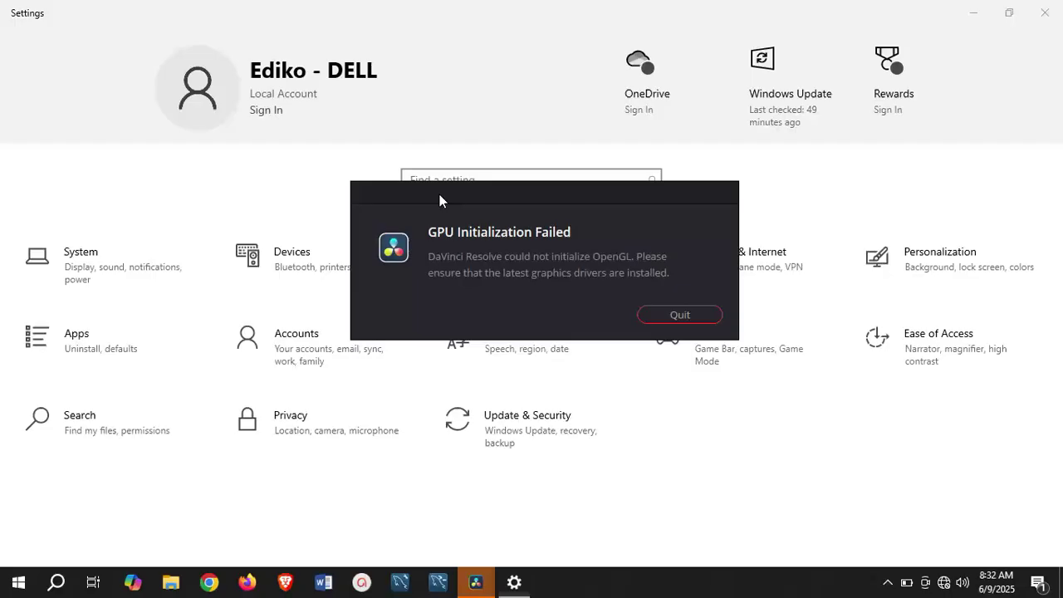
Step: Move the error dialog aside, search Settings for 'grap', and open Graphics settings
{"action": "left_click_drag", "start_coordinate": [439, 194], "coordinate": [571, 310]}
{"action": "left_click", "coordinate": [480, 189]}
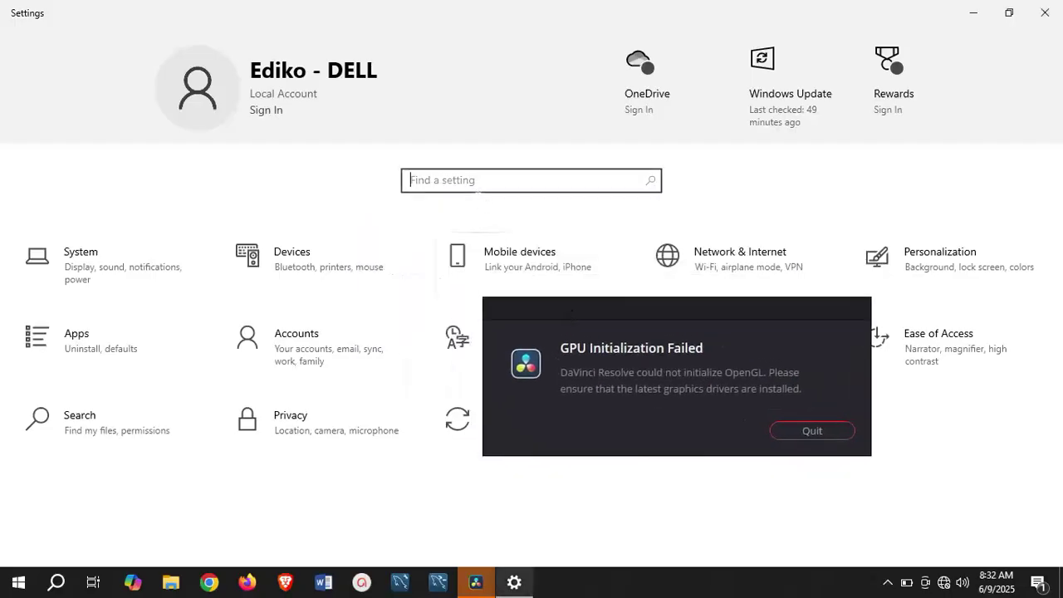
{"action": "type", "text": "grap"}
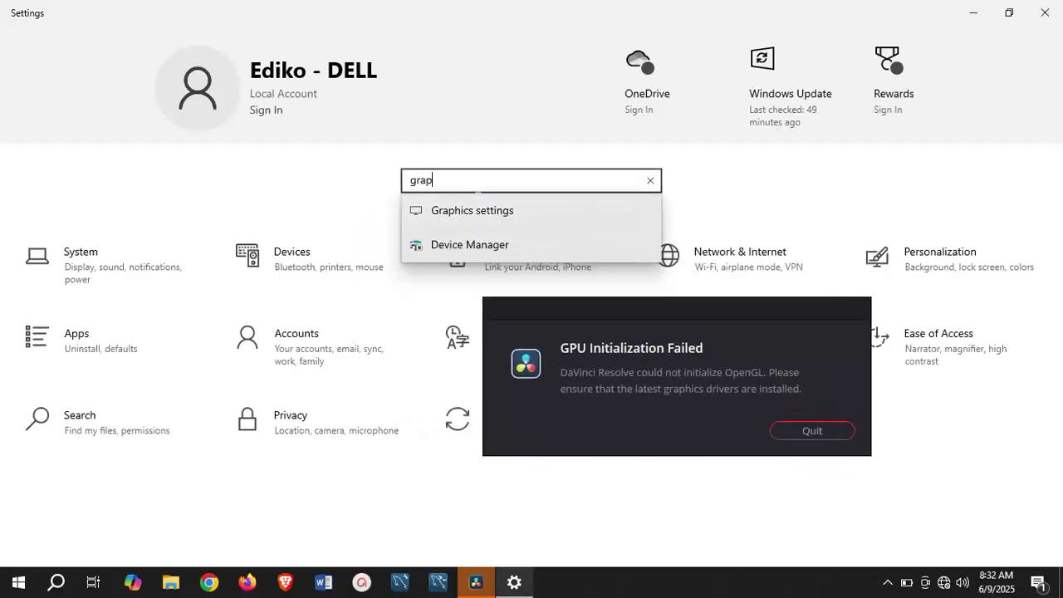
{"action": "left_click", "coordinate": [468, 212]}
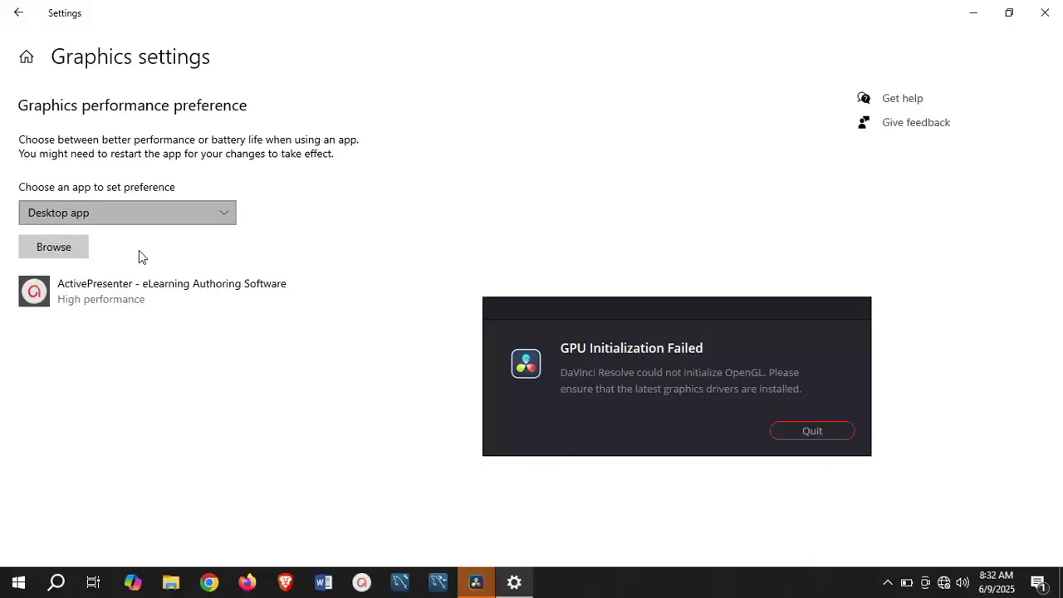
Step: Browse to C:\Program Files\Blackmagic Design\DaVinci Resolve and select Resolve.exe
{"action": "left_click", "coordinate": [73, 255]}
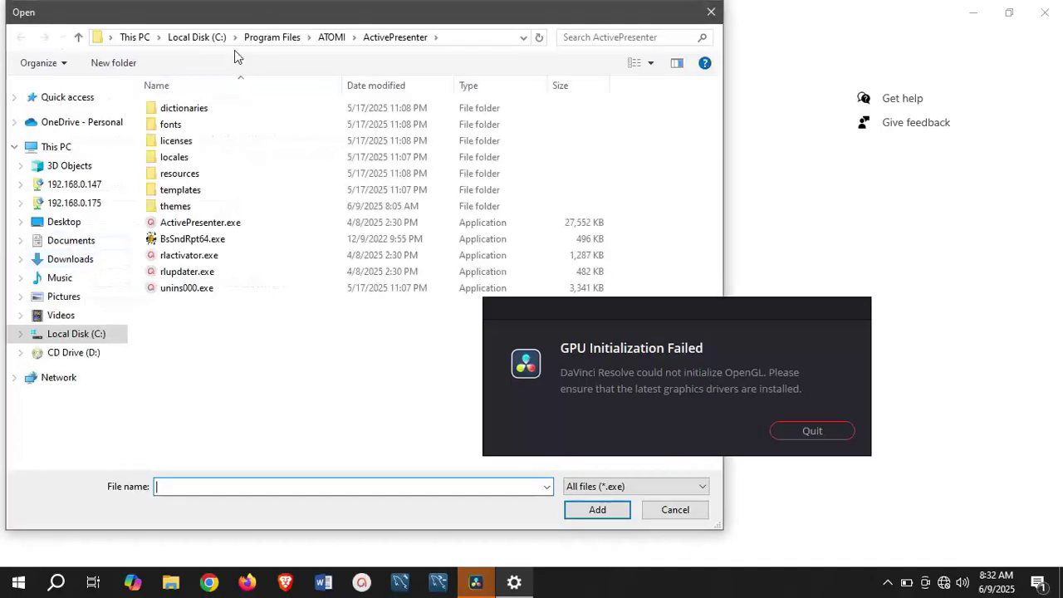
{"action": "left_click", "coordinate": [143, 39]}
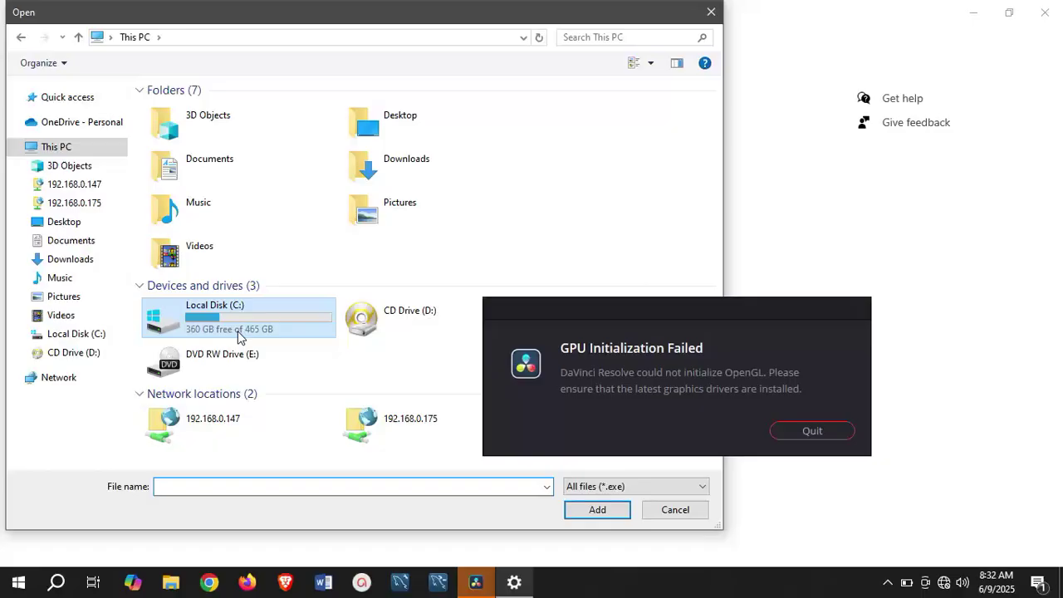
{"action": "double_click", "coordinate": [241, 331]}
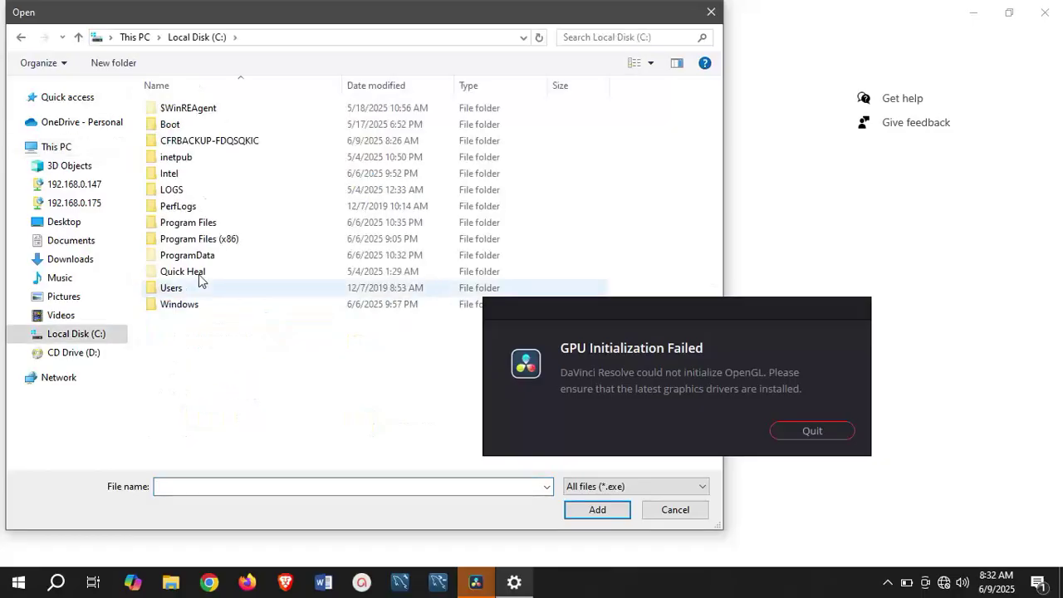
{"action": "double_click", "coordinate": [192, 225]}
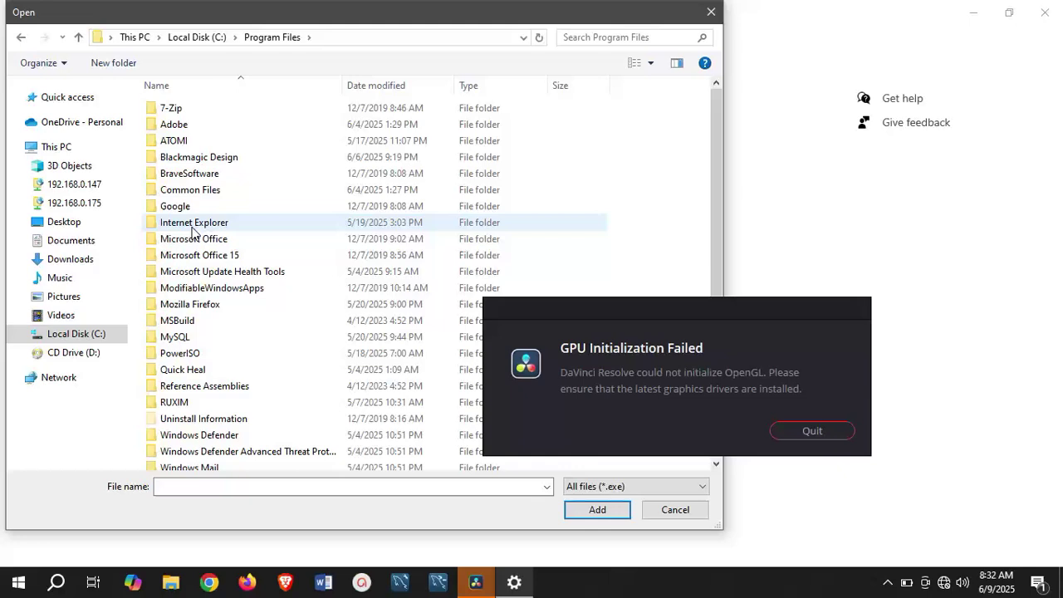
{"action": "double_click", "coordinate": [175, 163]}
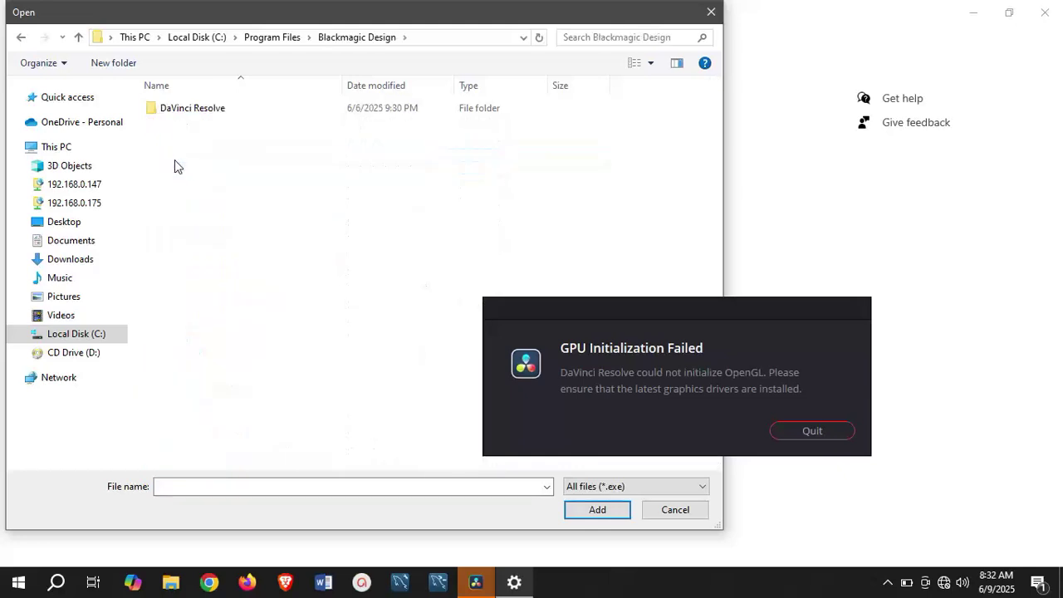
{"action": "double_click", "coordinate": [186, 109]}
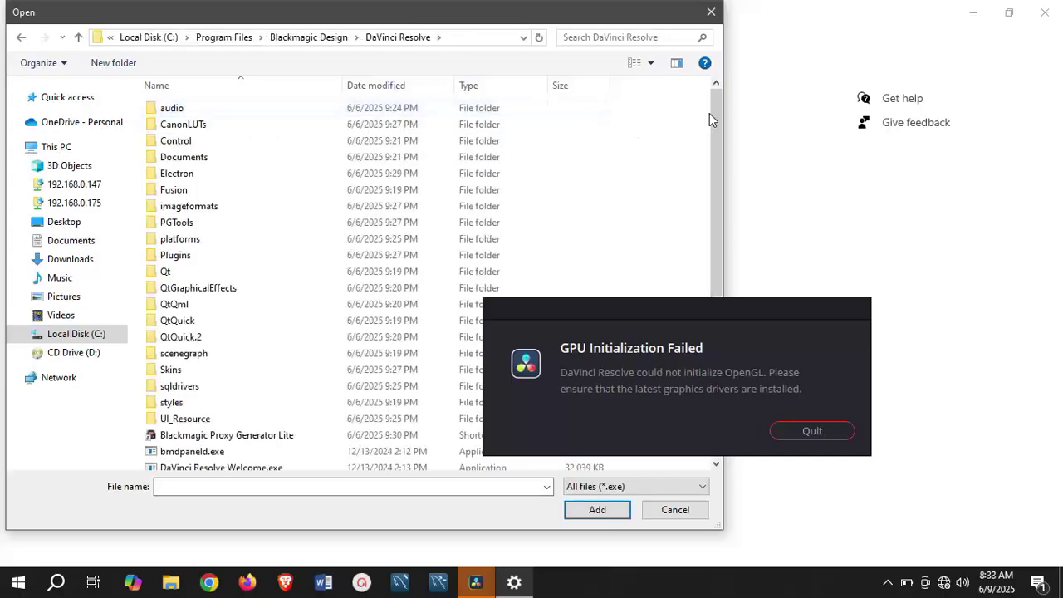
{"action": "left_click_drag", "start_coordinate": [711, 111], "coordinate": [719, 269]}
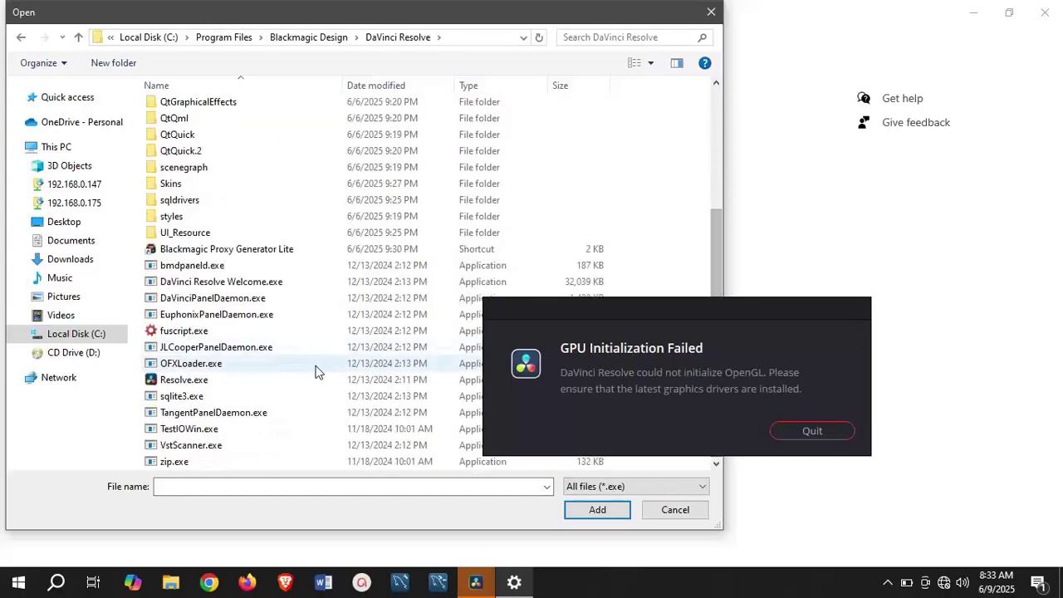
{"action": "left_click", "coordinate": [187, 382]}
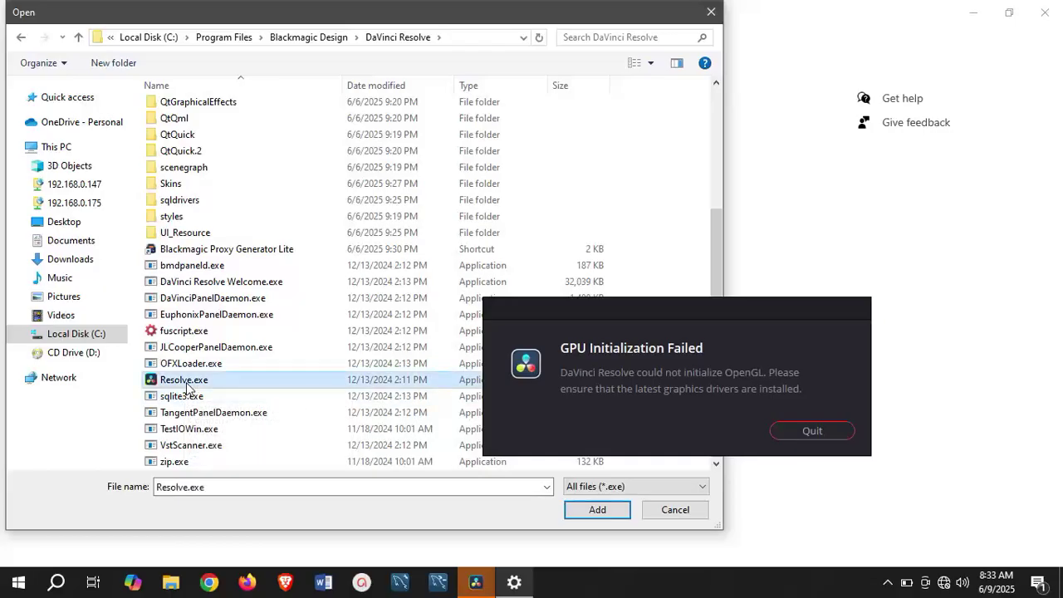
Step: Add Resolve.exe to the Graphics list and save its preference as High performance
{"action": "left_click", "coordinate": [597, 509]}
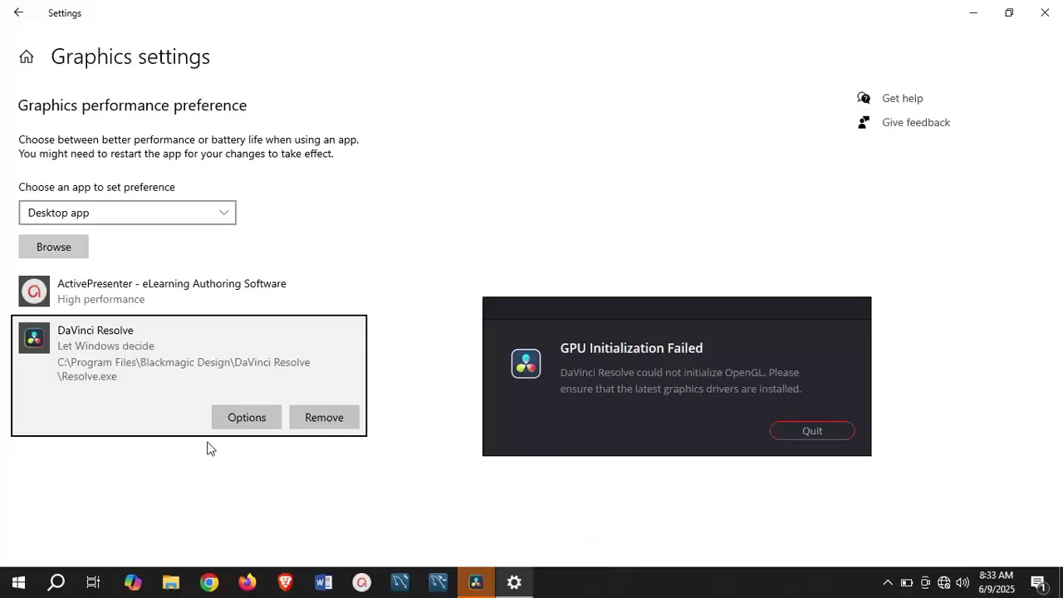
{"action": "left_click", "coordinate": [255, 420]}
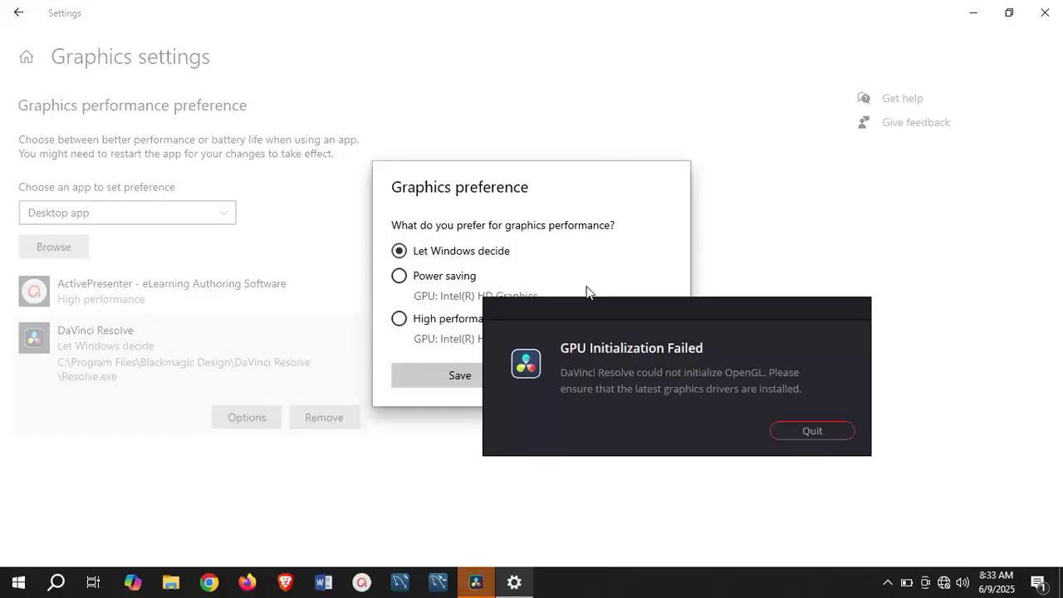
{"action": "left_click_drag", "start_coordinate": [600, 315], "coordinate": [787, 297]}
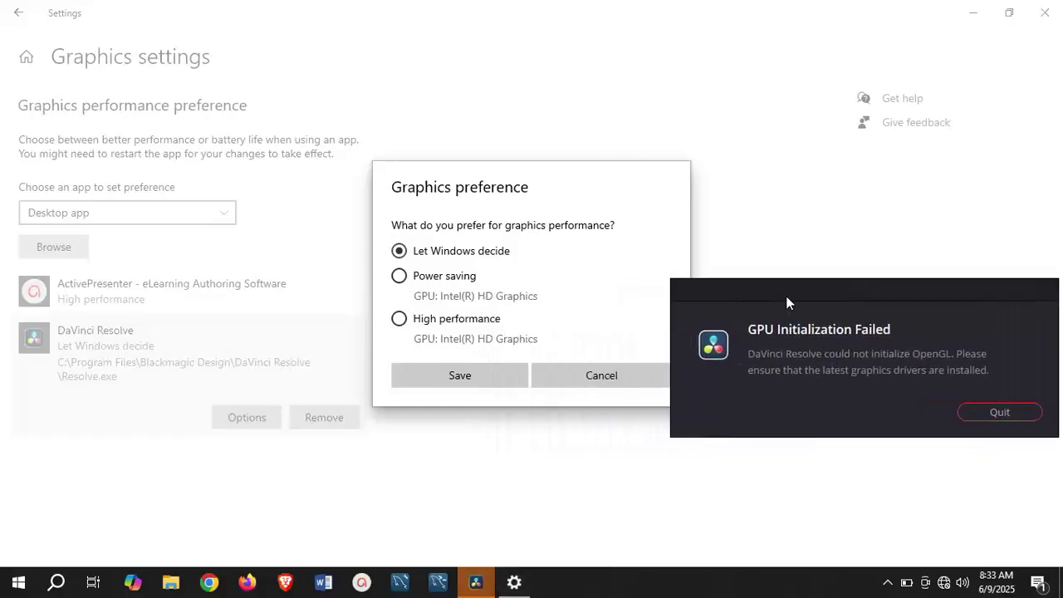
{"action": "left_click", "coordinate": [400, 320]}
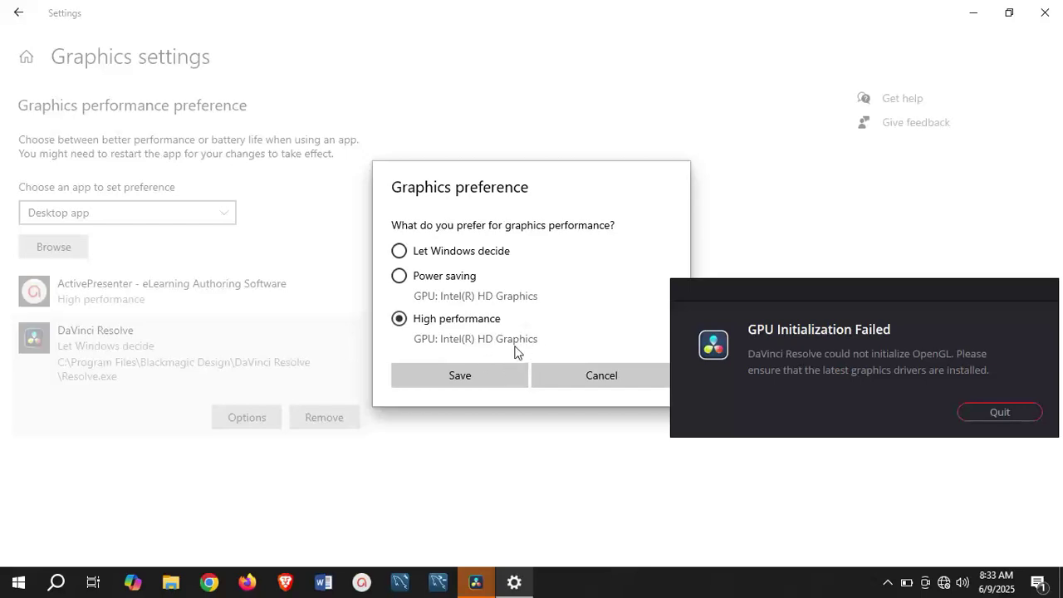
{"action": "left_click", "coordinate": [492, 373]}
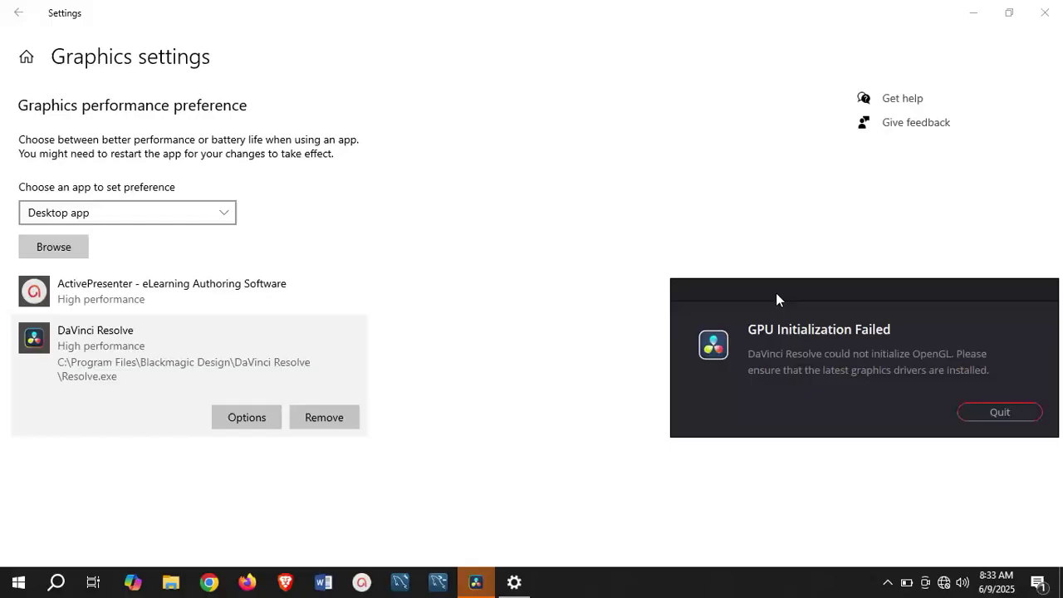
Step: Minimize Settings and open Device Manager through a Windows search for 'device manager'
{"action": "left_click", "coordinate": [973, 12]}
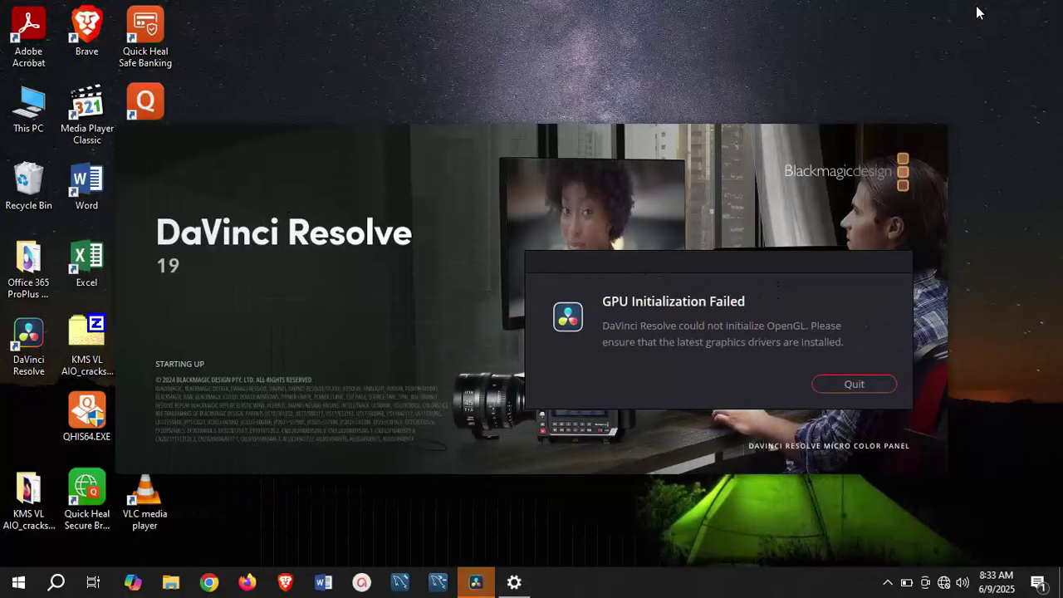
{"action": "left_click_drag", "start_coordinate": [704, 265], "coordinate": [462, 236]}
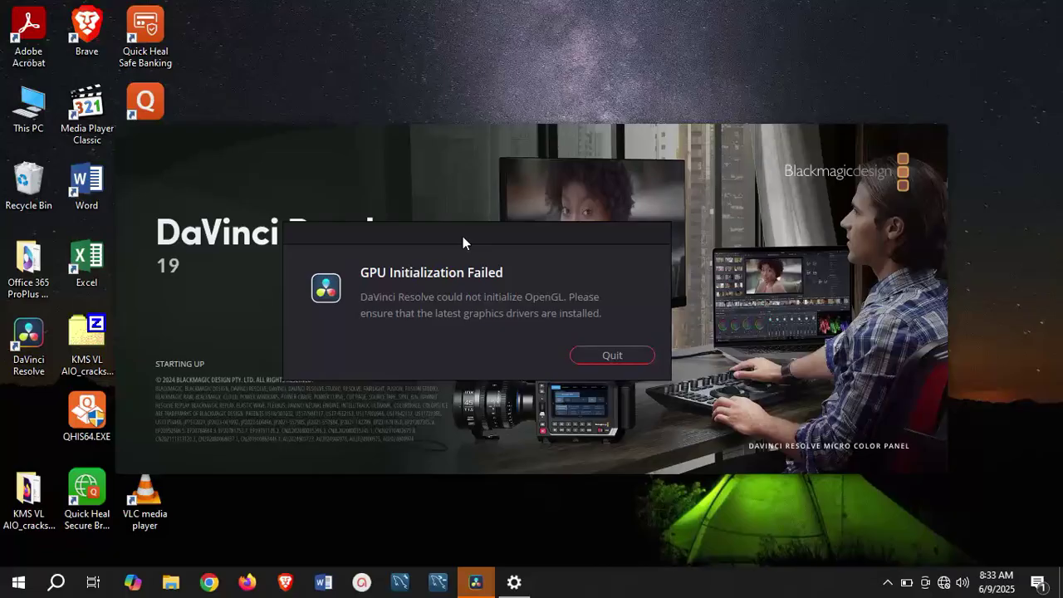
{"action": "left_click", "coordinate": [57, 583]}
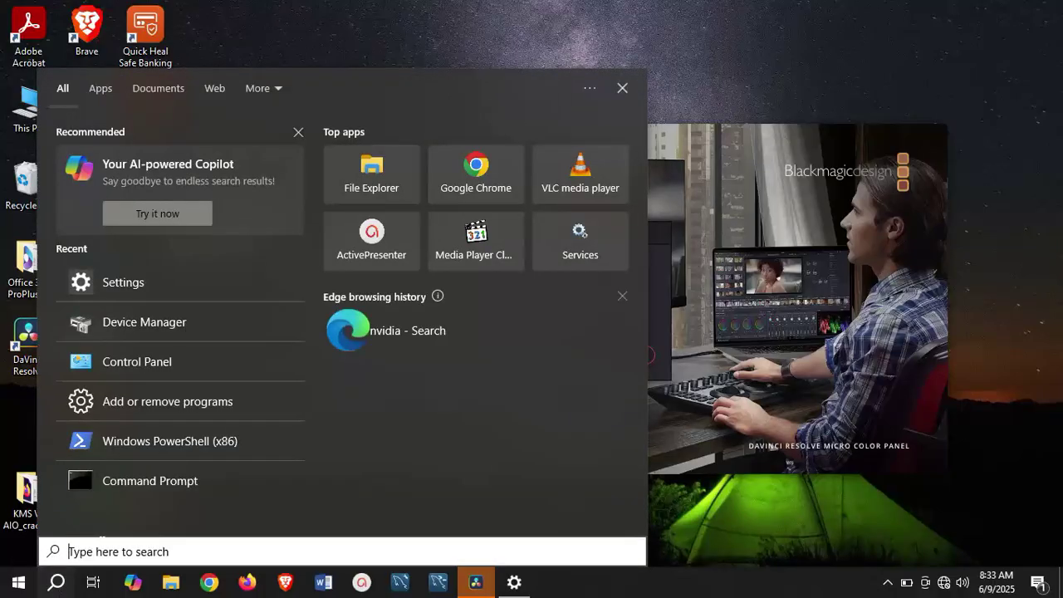
{"action": "type", "text": "d"}
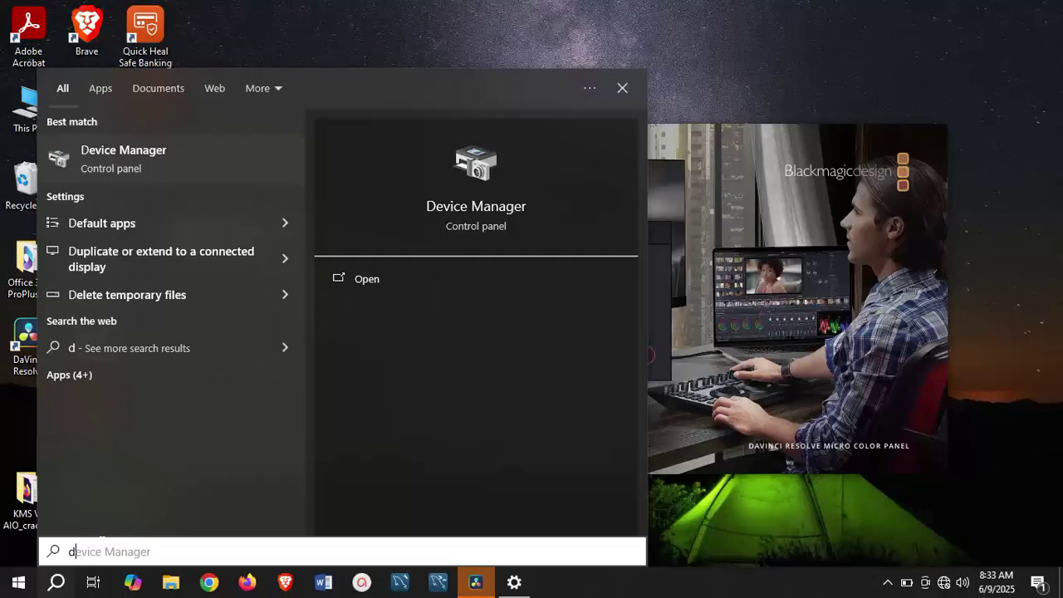
{"action": "type", "text": "evice "}
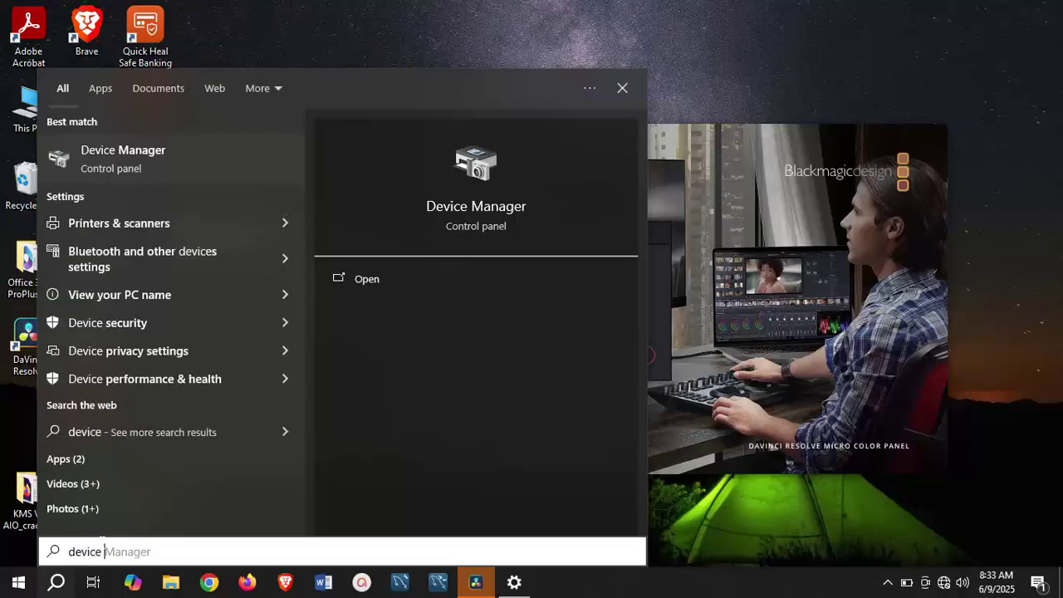
{"action": "type", "text": "man"}
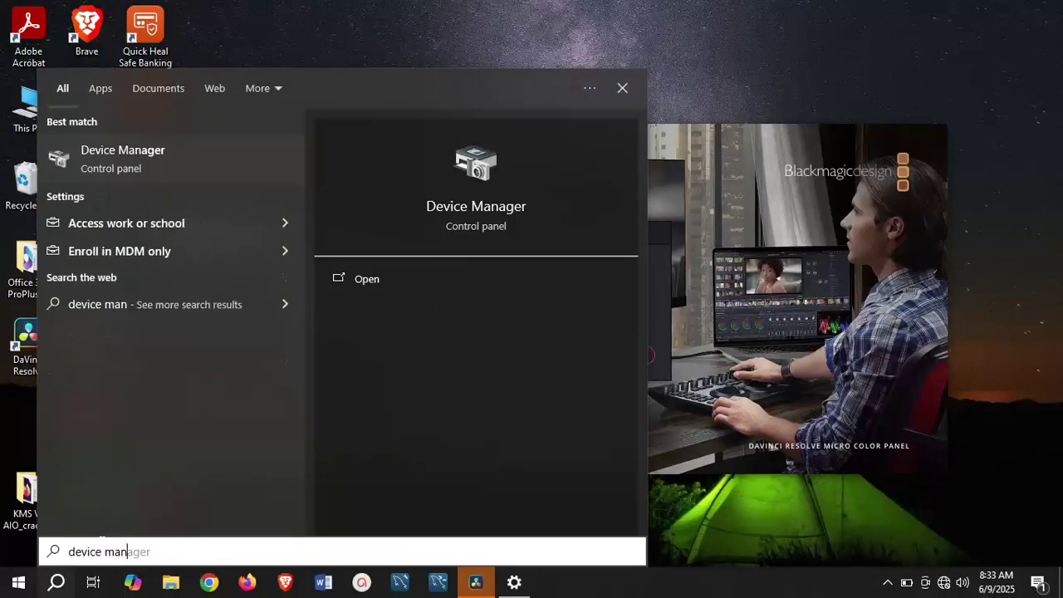
{"action": "type", "text": "ager"}
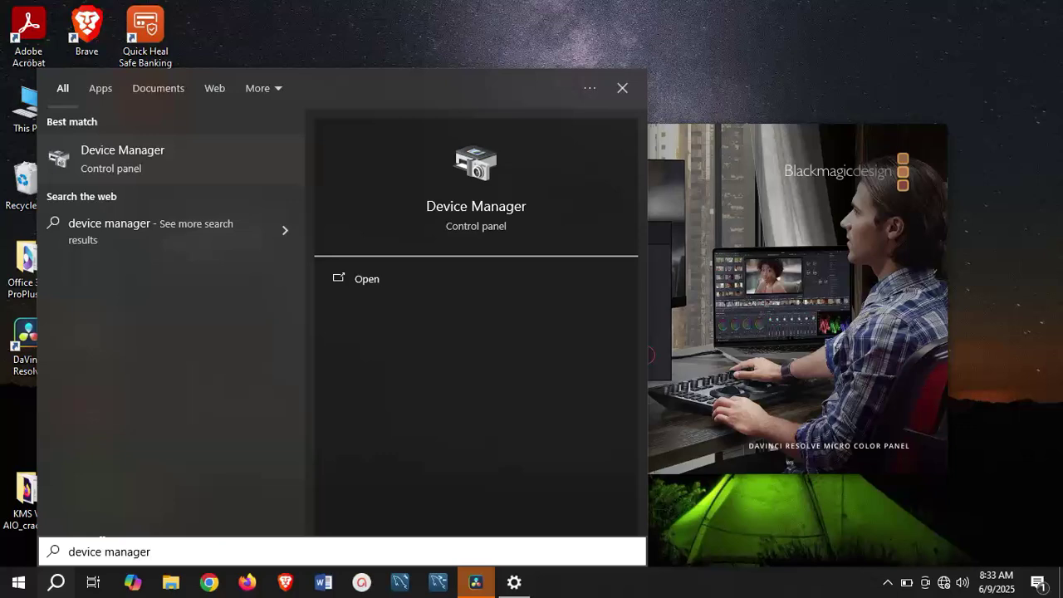
{"action": "left_click", "coordinate": [122, 157]}
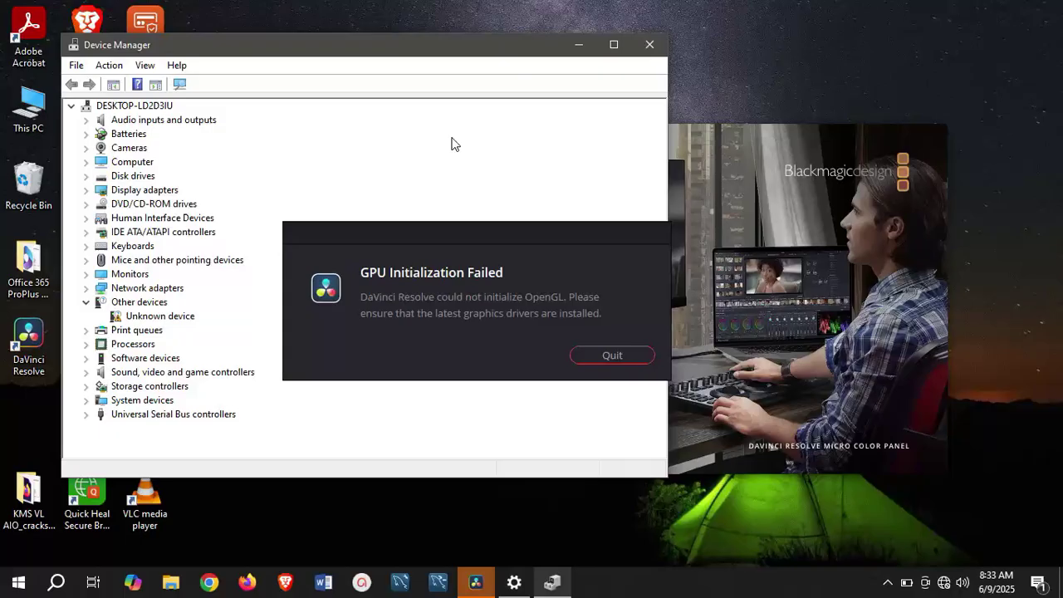
Step: Maximize Device Manager, expand Display adapters, and right-click Intel(R) HD Graphics
{"action": "left_click", "coordinate": [614, 44]}
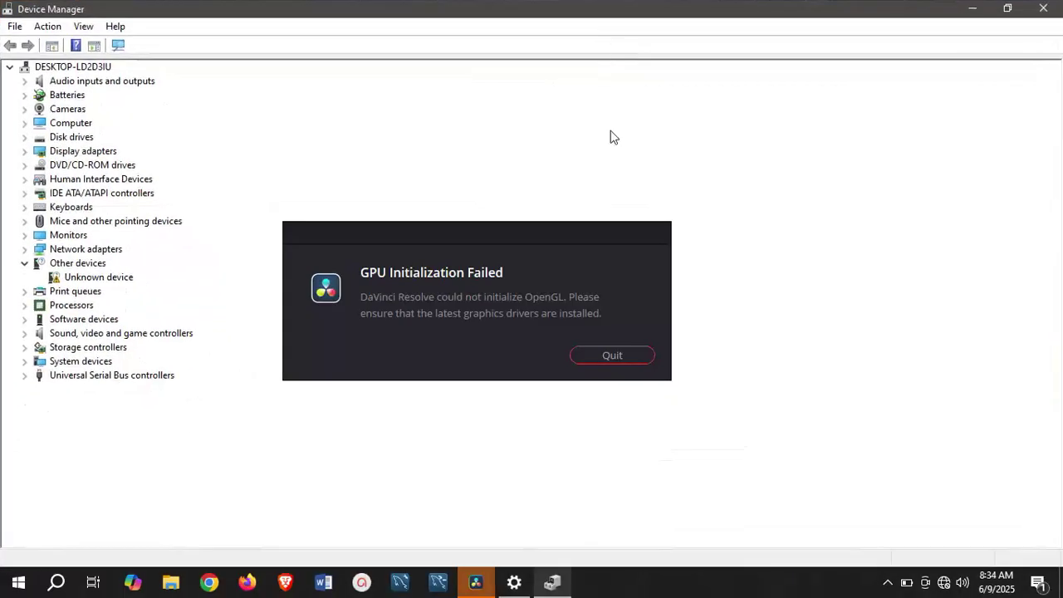
{"action": "left_click_drag", "start_coordinate": [620, 228], "coordinate": [800, 206]}
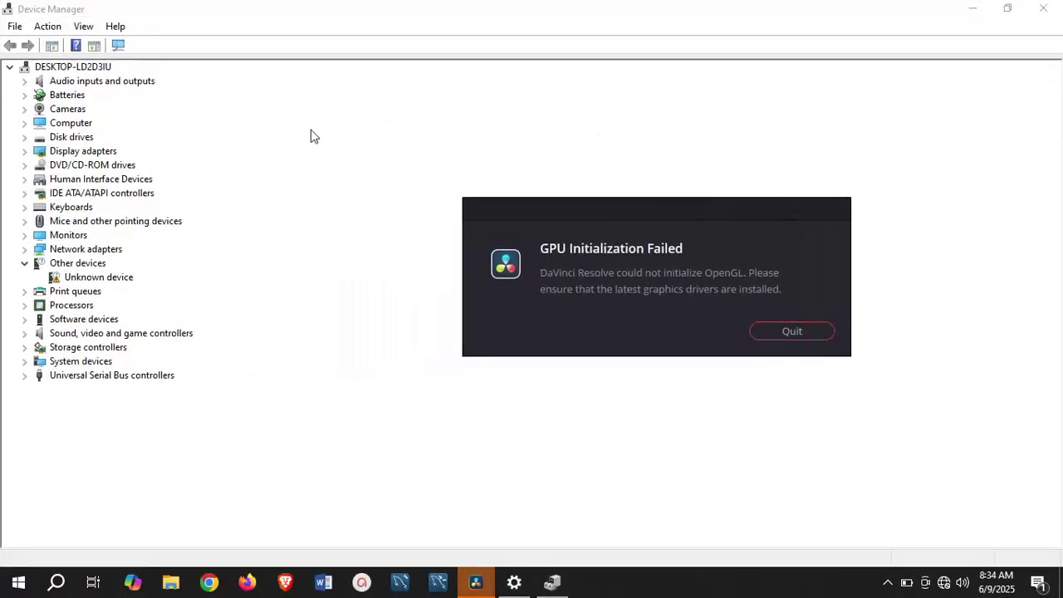
{"action": "left_click", "coordinate": [24, 151]}
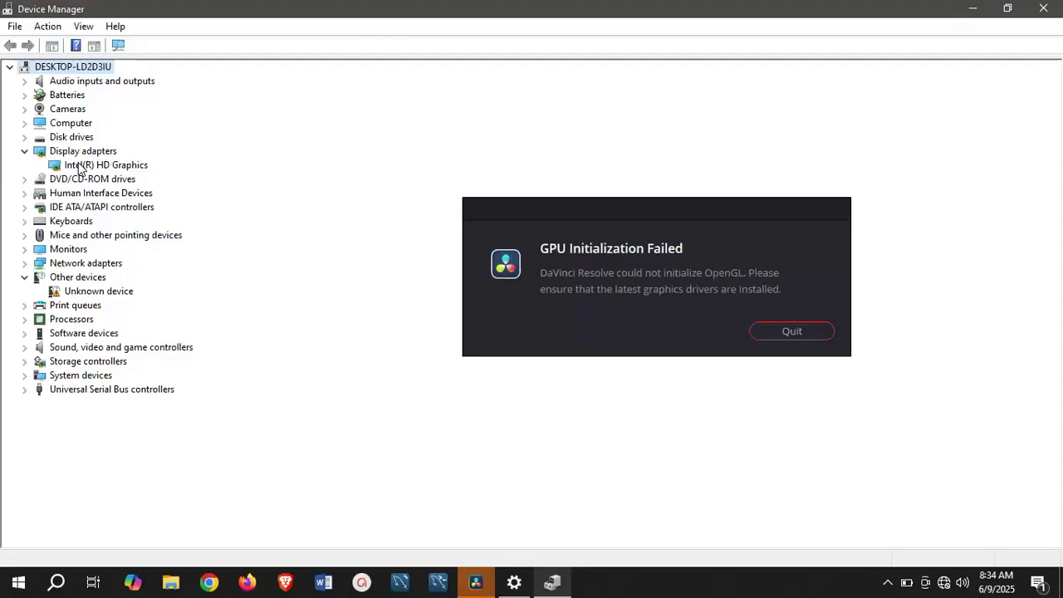
{"action": "left_click", "coordinate": [123, 171]}
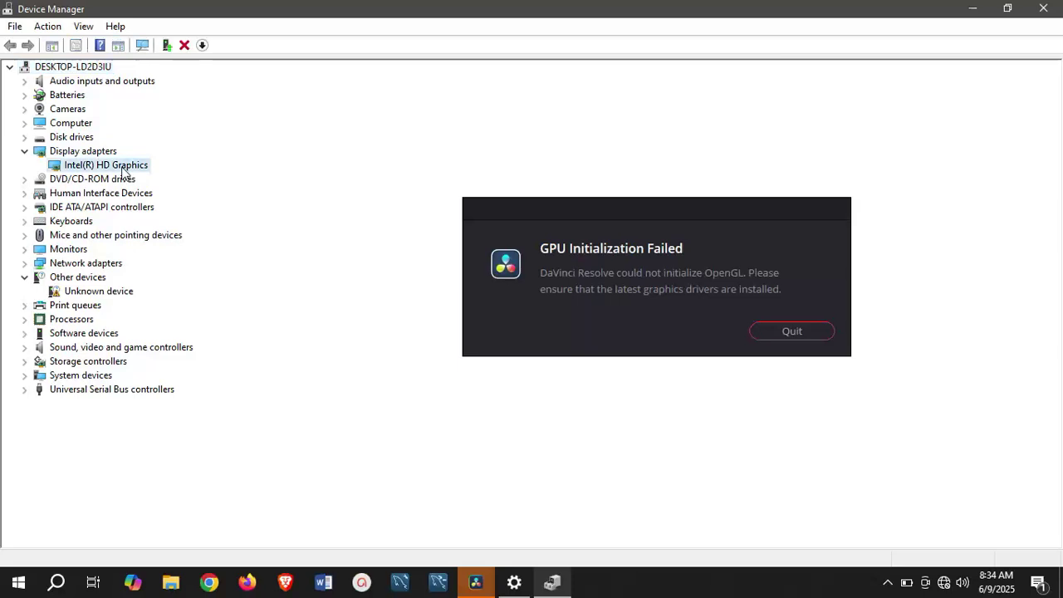
{"action": "right_click", "coordinate": [123, 171]}
Step: Update the Intel(R) HD Graphics driver with automatic search, confirming the best driver is installed
{"action": "left_click", "coordinate": [162, 177]}
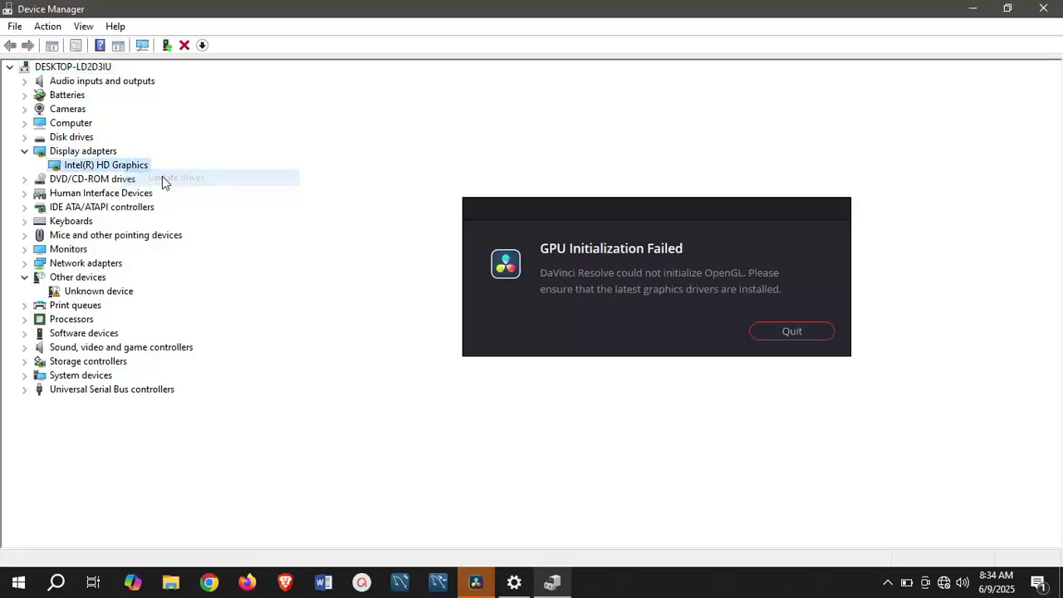
{"action": "left_click_drag", "start_coordinate": [533, 207], "coordinate": [782, 247]}
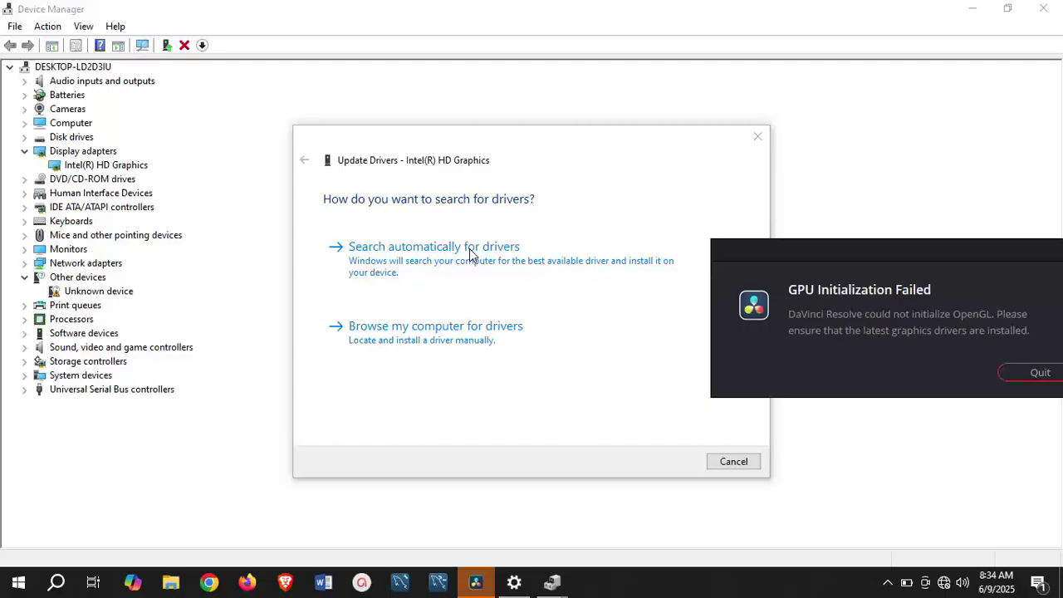
{"action": "left_click", "coordinate": [555, 285]}
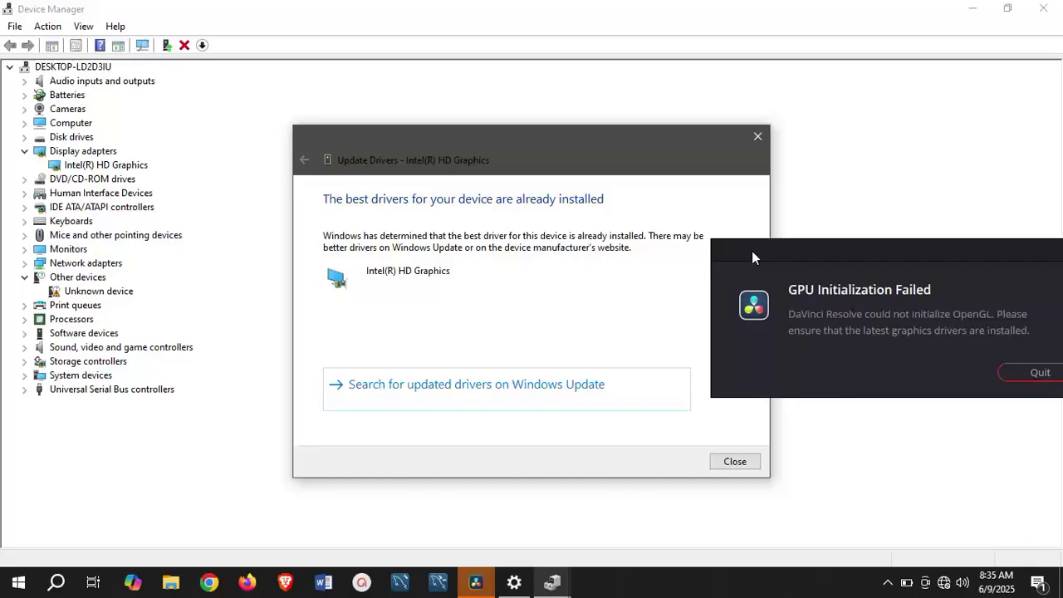
{"action": "left_click_drag", "start_coordinate": [752, 251], "coordinate": [444, 196]}
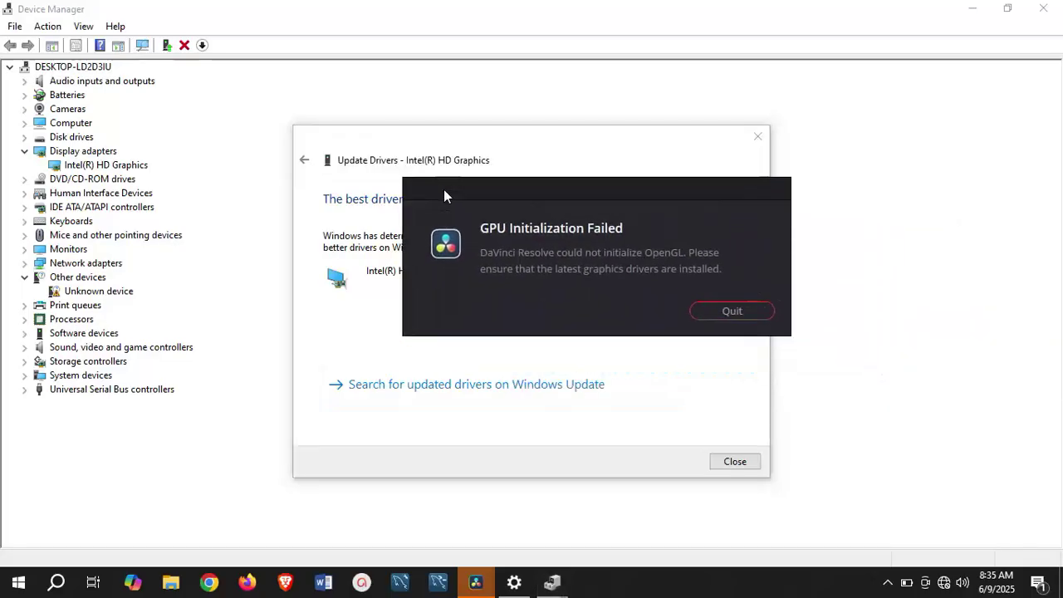